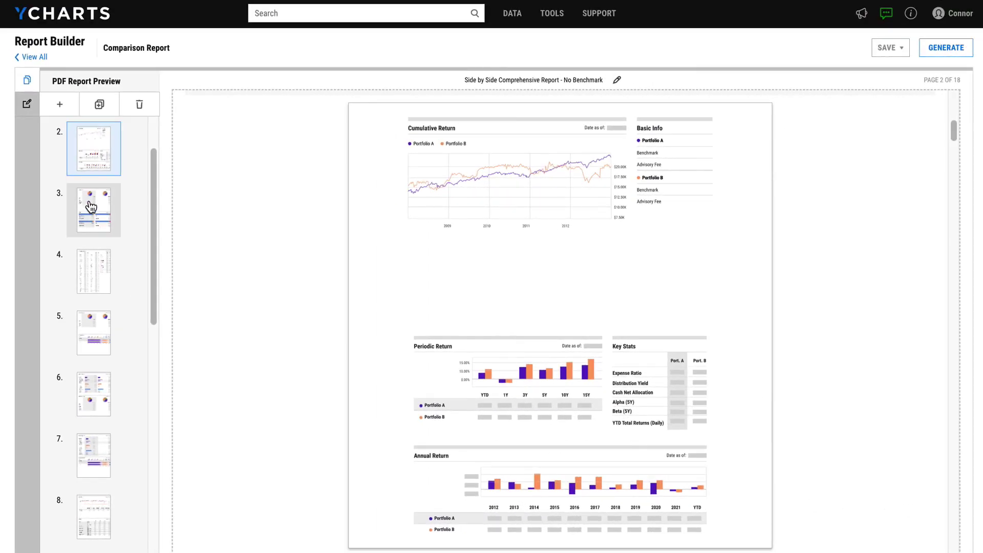
Step: Page through the Comparison Report preview from page 3 to page 7, showing Bond Maturity and Credit Quality Exposure
{"action": "left_click", "coordinate": [91, 206]}
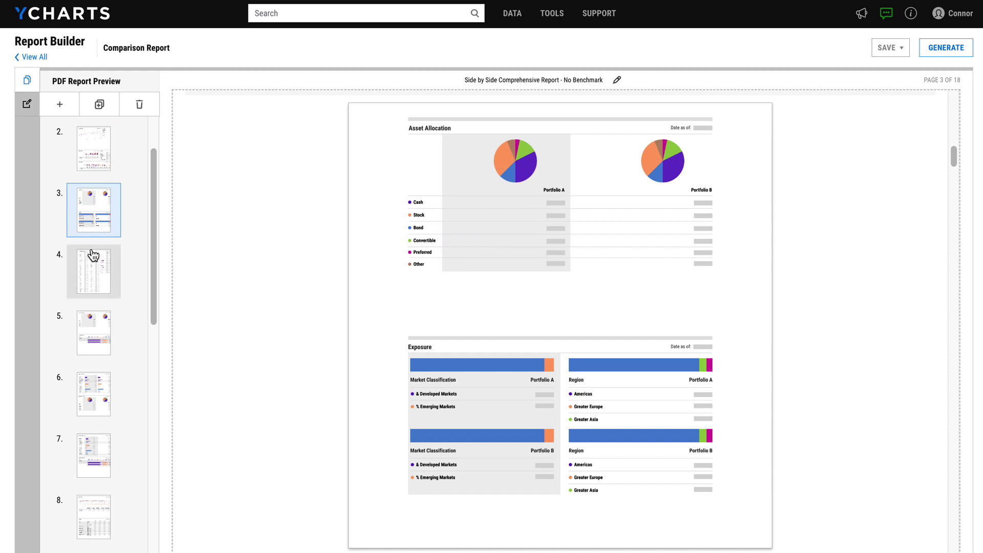
{"action": "left_click", "coordinate": [93, 257]}
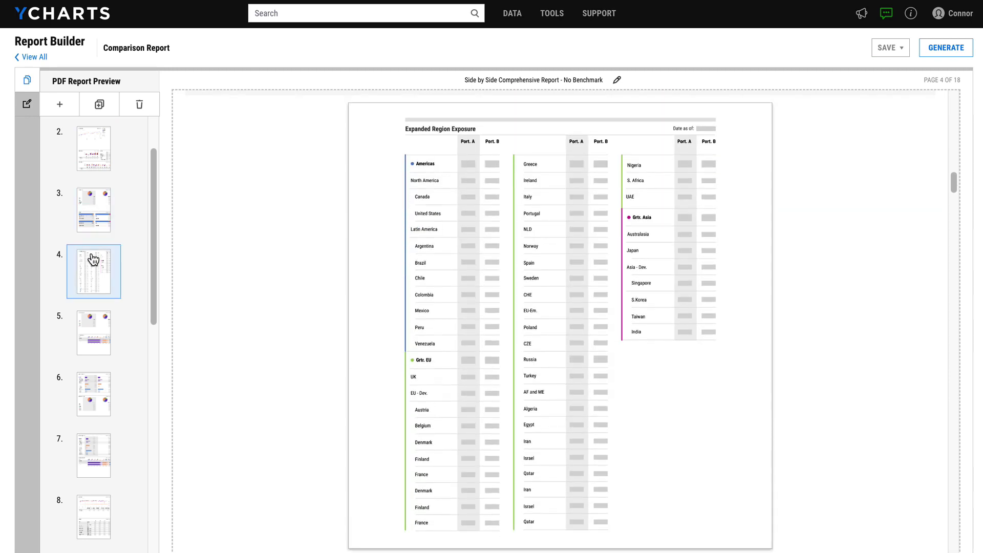
{"action": "left_click", "coordinate": [92, 321]}
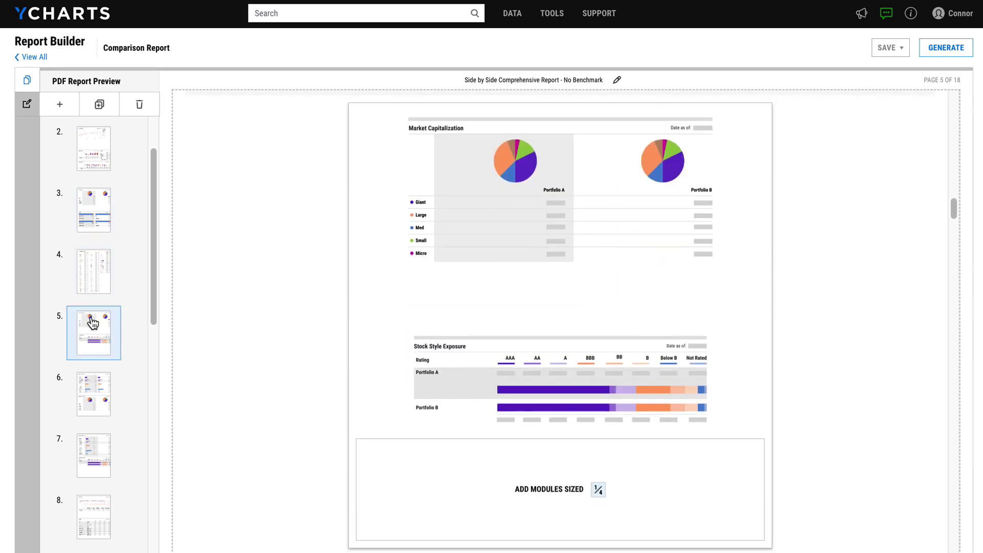
{"action": "left_click", "coordinate": [91, 393]}
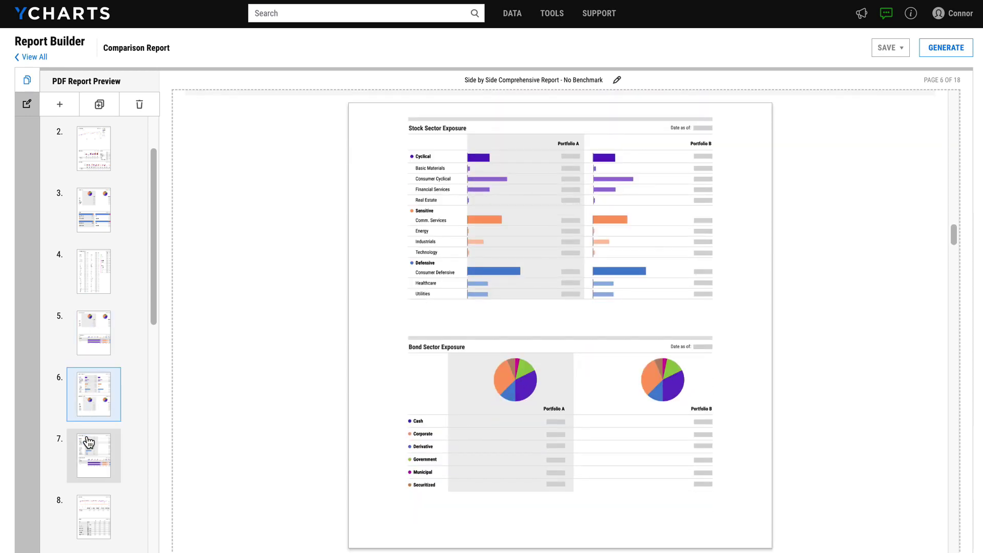
{"action": "left_click", "coordinate": [84, 449]}
Step: Open the Modules library and preview the info for six modules further down the list
{"action": "left_click", "coordinate": [27, 105]}
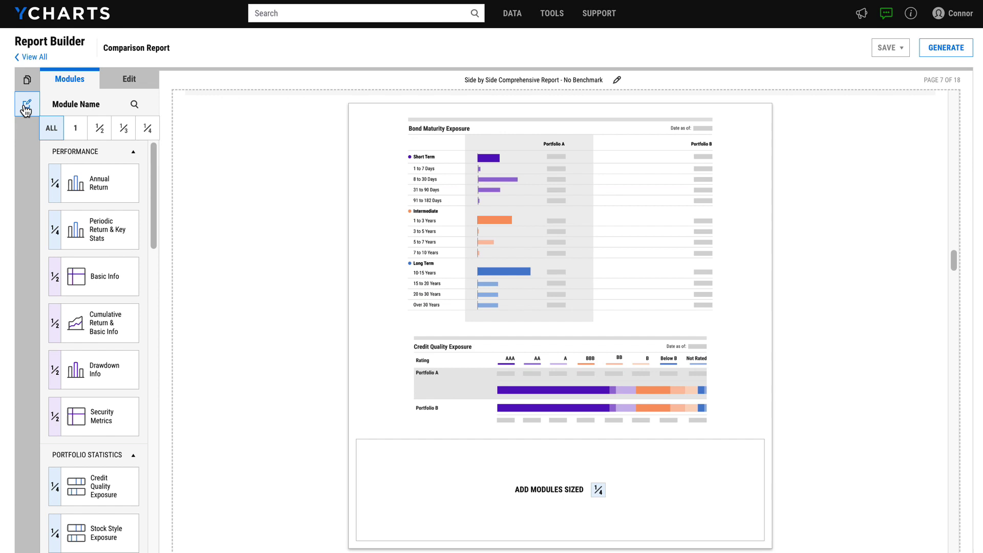
{"action": "scroll", "coordinate": [143, 164], "scroll_direction": "down", "scroll_amount": 9}
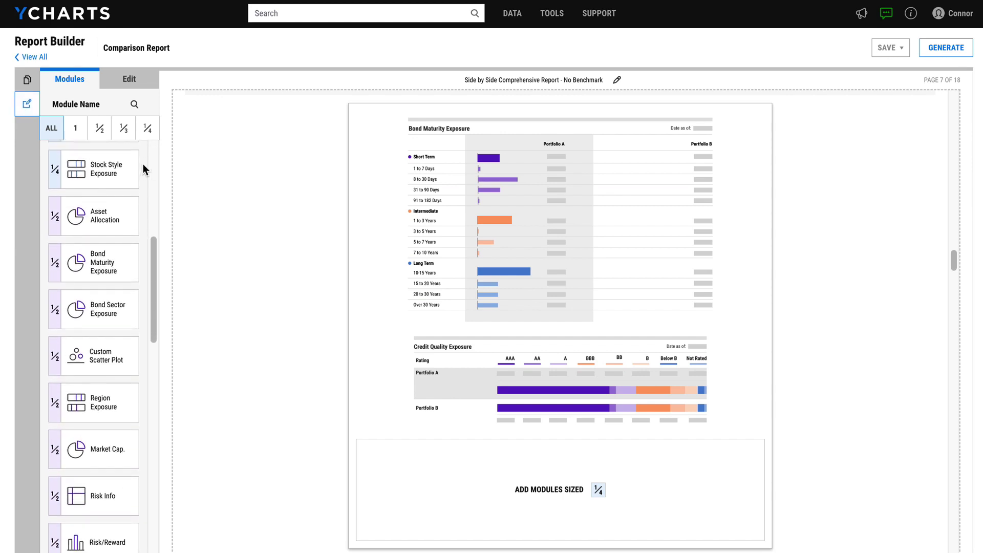
{"action": "mouse_move", "coordinate": [127, 185]}
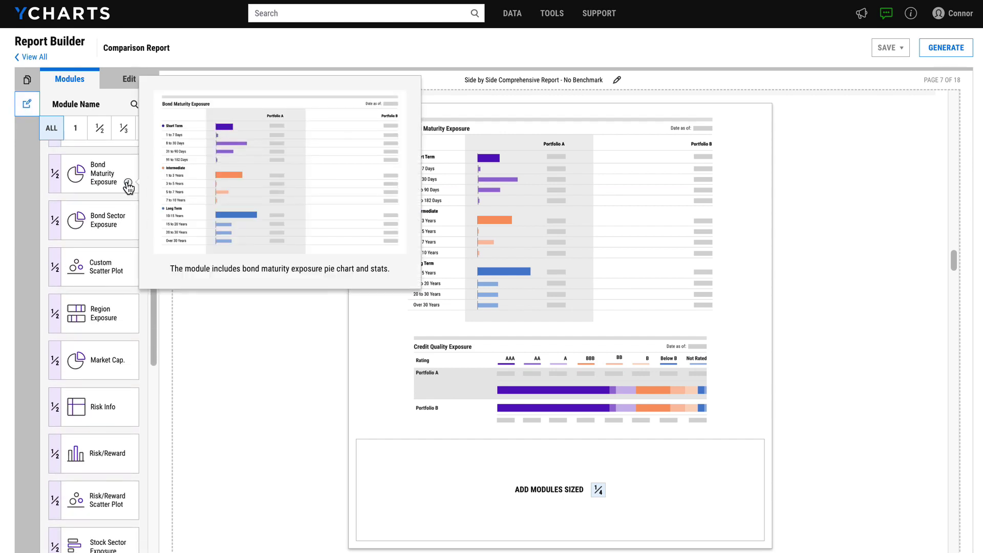
{"action": "mouse_move", "coordinate": [129, 232]}
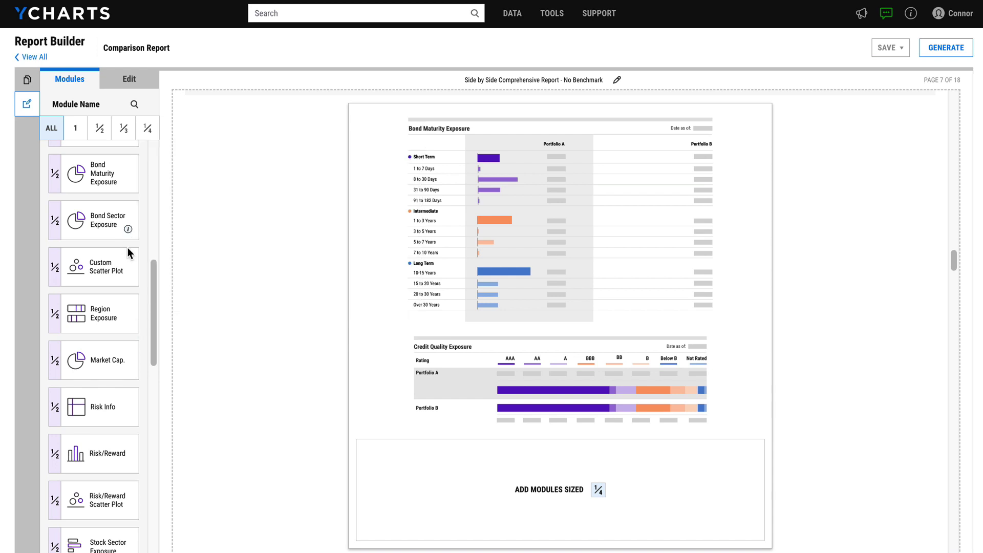
{"action": "mouse_move", "coordinate": [129, 279]}
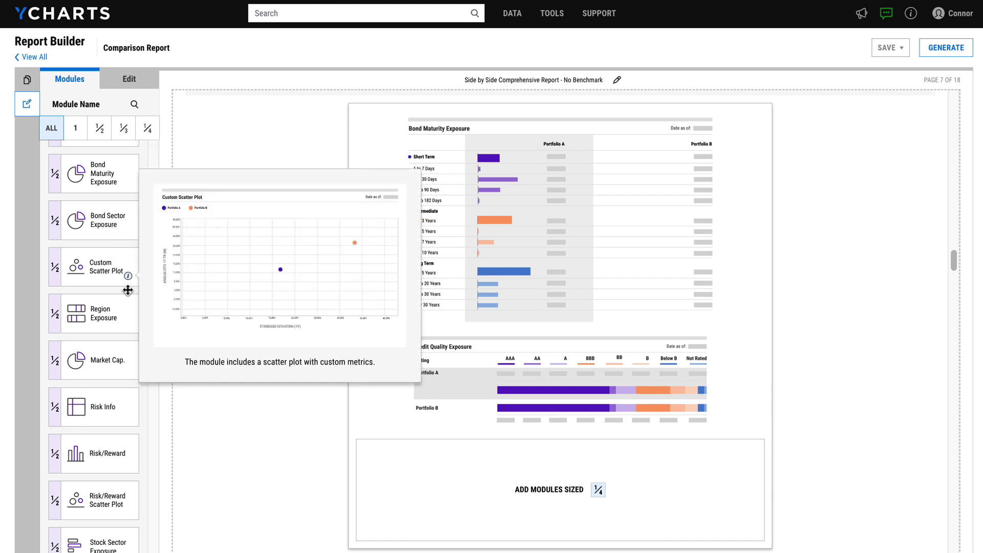
{"action": "mouse_move", "coordinate": [128, 325]}
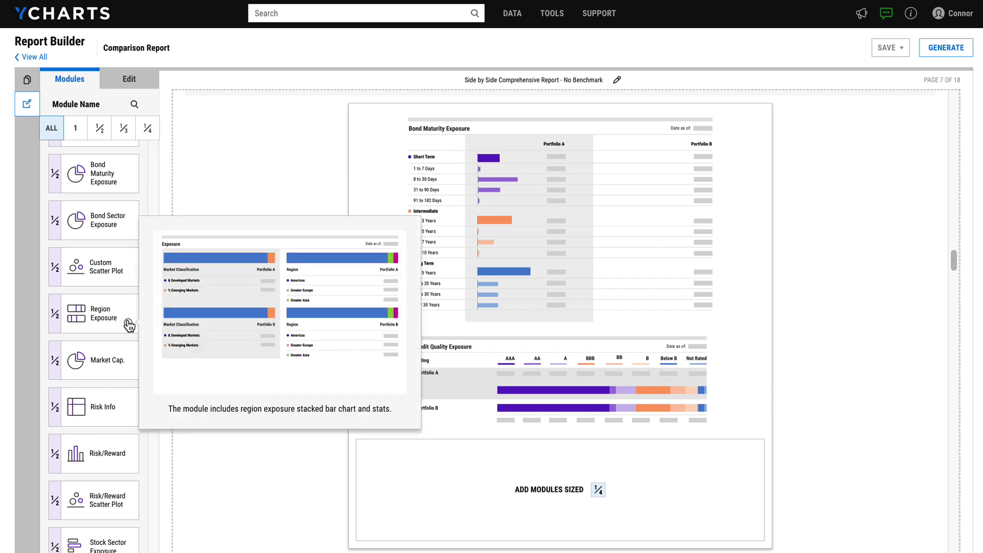
{"action": "mouse_move", "coordinate": [128, 371]}
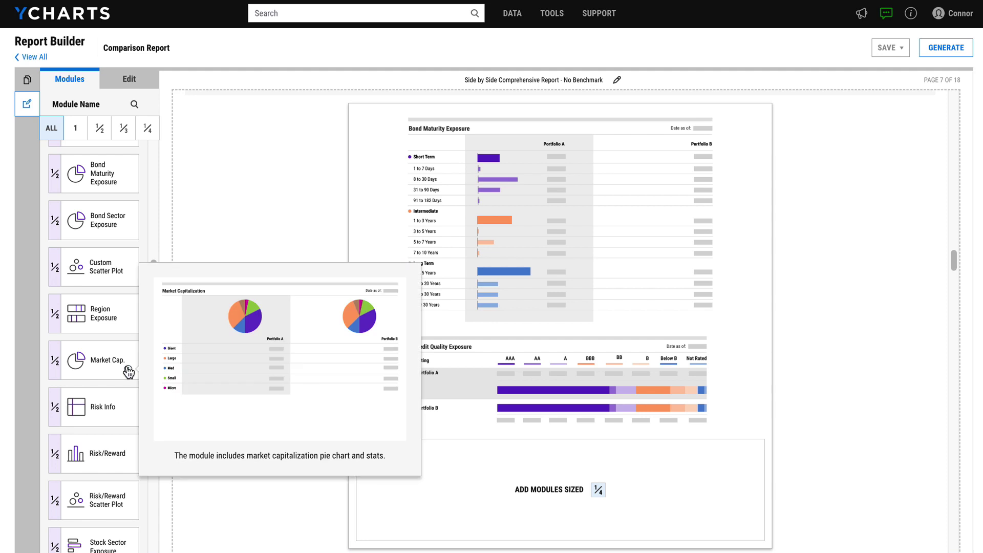
{"action": "mouse_move", "coordinate": [129, 419]}
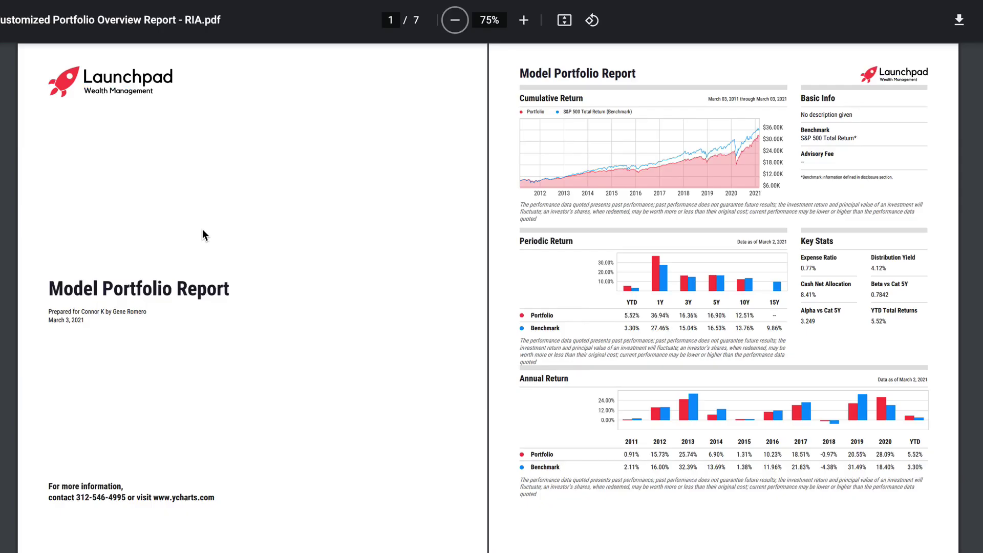
Step: Flip through the sample report PDFs page by page, then close them to return to Report Templates
{"action": "key", "text": "Right"}
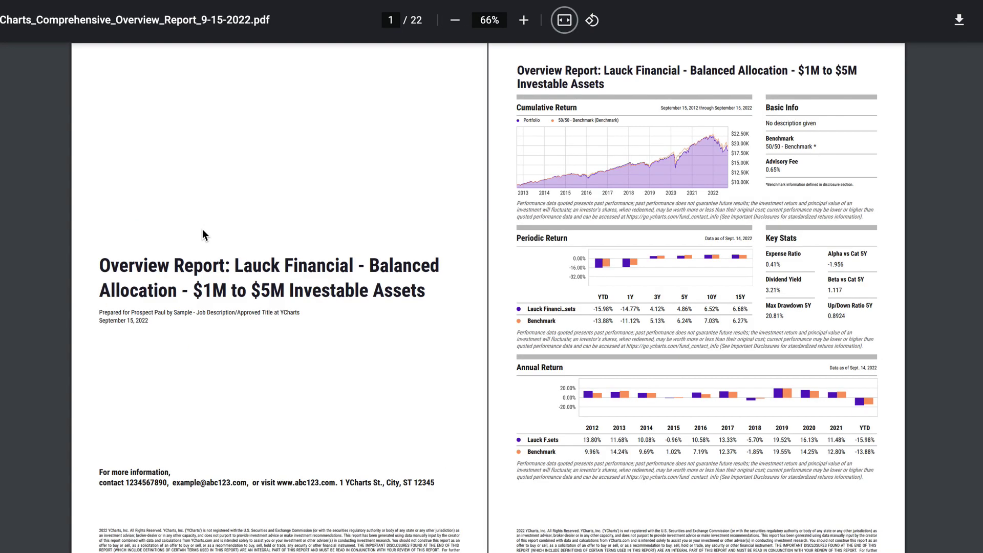
{"action": "key", "text": "Right"}
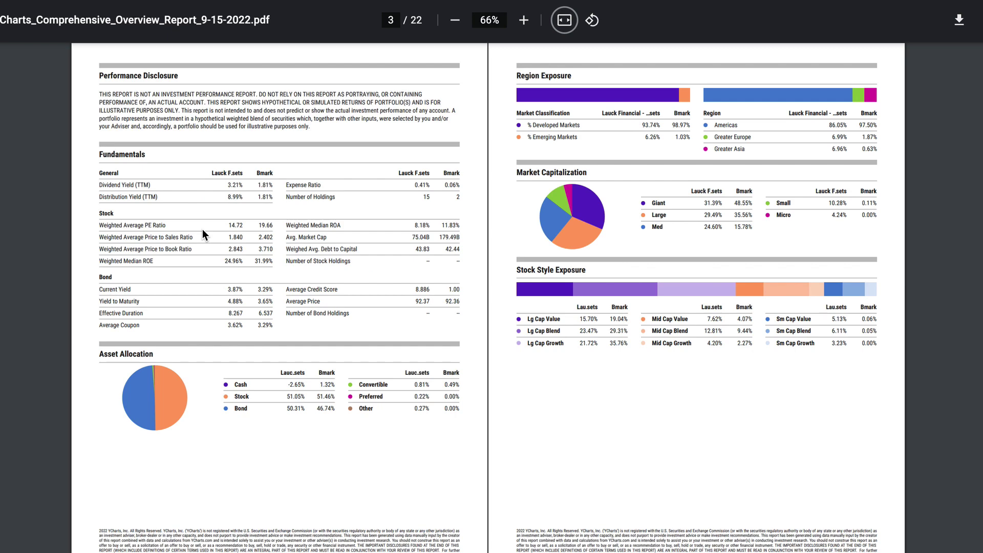
{"action": "key", "text": "Right"}
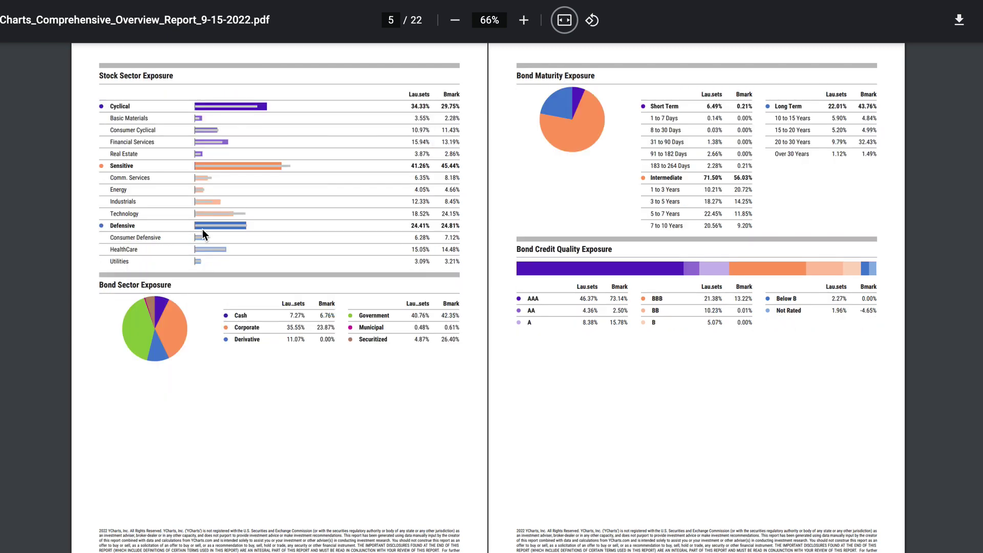
{"action": "key", "text": "Right"}
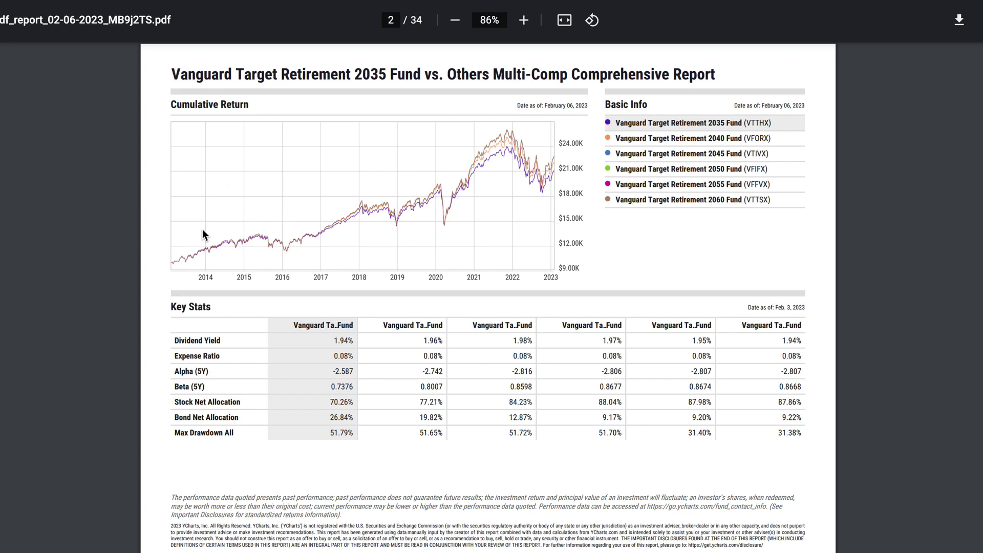
{"action": "key", "text": "Right"}
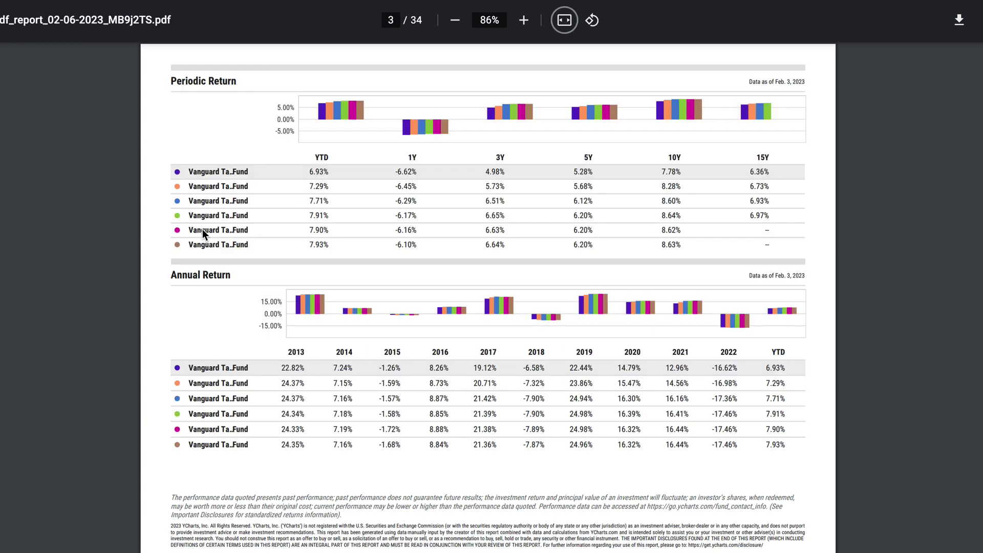
{"action": "key", "text": "Right"}
{"action": "key", "text": "Right"}
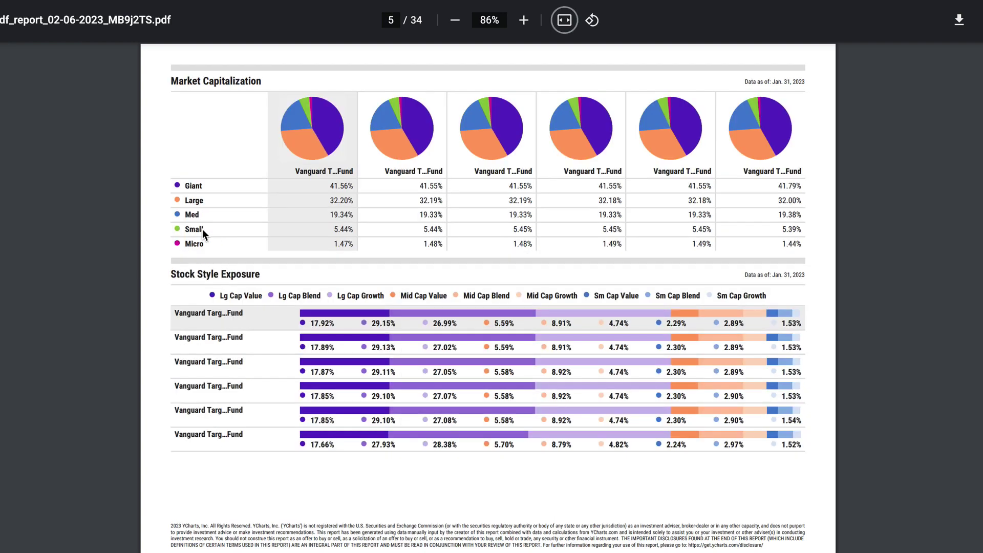
{"action": "key", "text": "Right"}
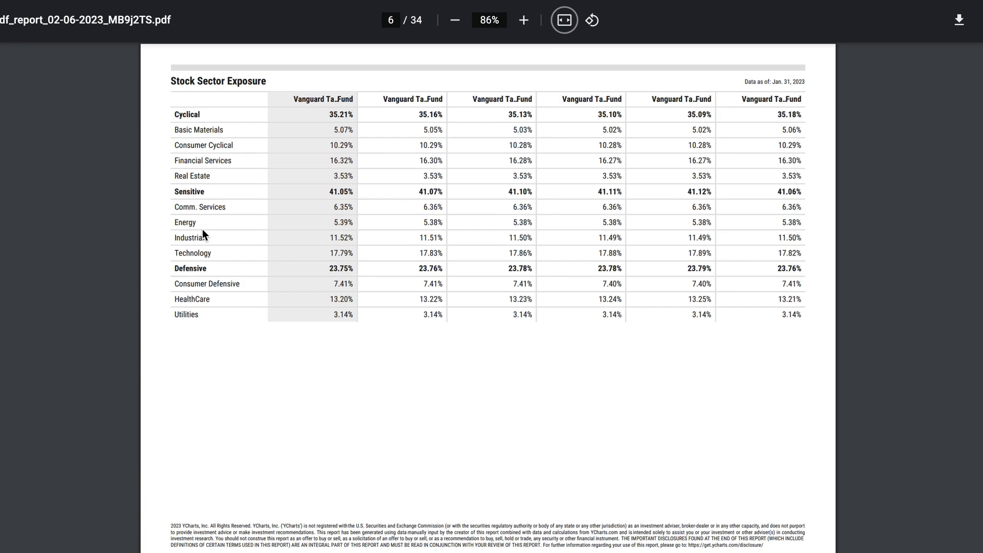
{"action": "key", "text": "ctrl+w"}
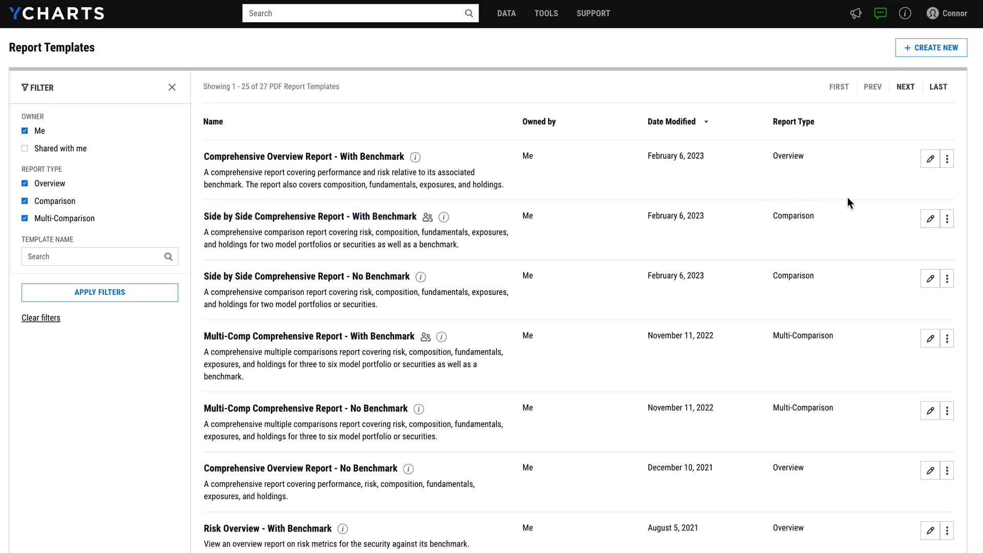
Step: Scroll the Report Templates list and return to the Comprehensive Overview Report - With Benchmark row at the top
{"action": "scroll", "coordinate": [847, 197], "scroll_direction": "down", "scroll_amount": 3}
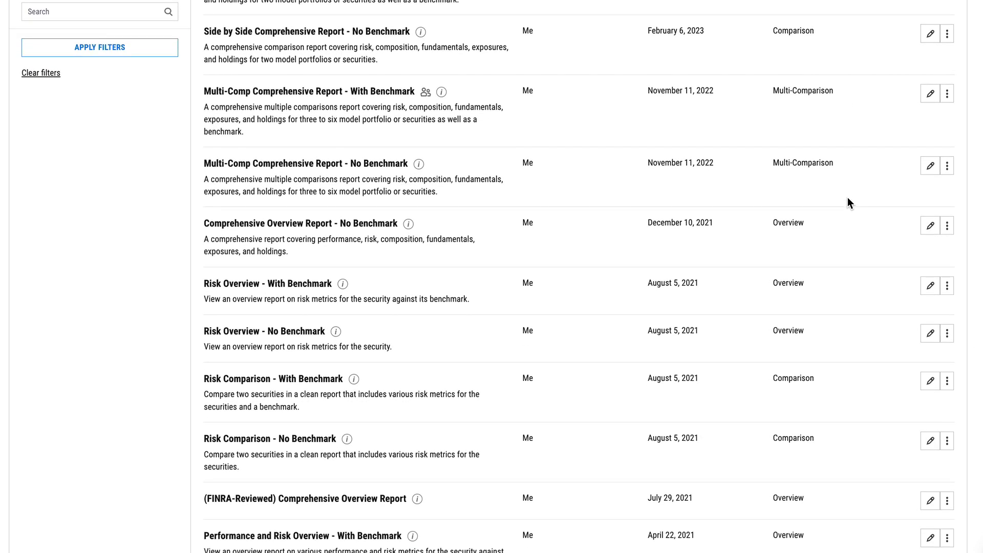
{"action": "scroll", "coordinate": [847, 198], "scroll_direction": "up", "scroll_amount": 3}
{"action": "scroll", "coordinate": [847, 198], "scroll_direction": "up", "scroll_amount": 2}
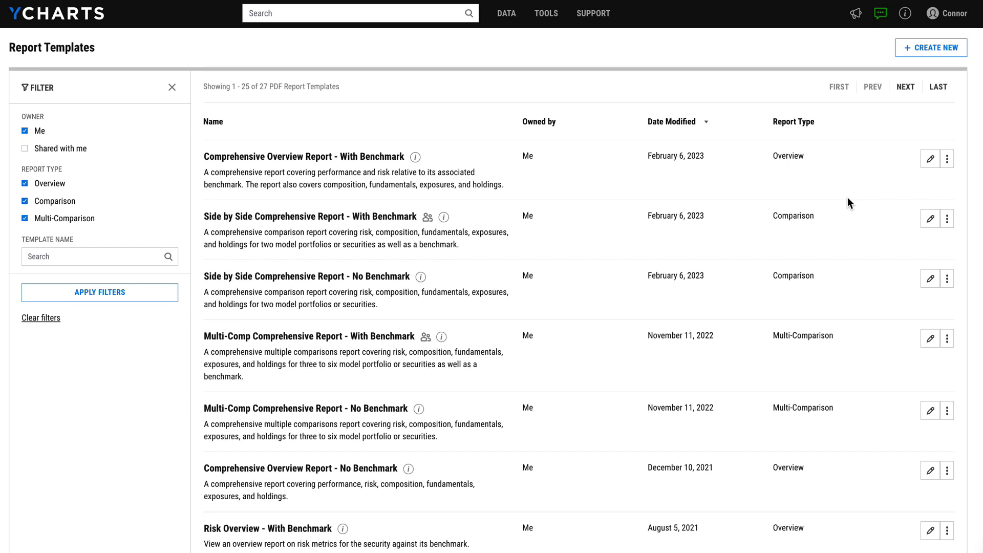
Step: Share the With Benchmark template with the Portfolio Mgmt. Team at a chosen access level
{"action": "left_click", "coordinate": [947, 160]}
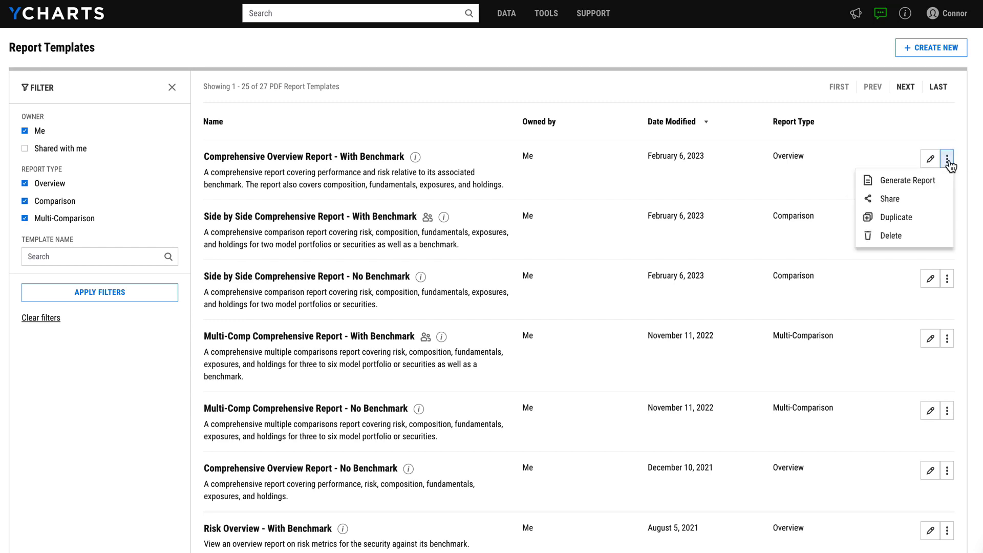
{"action": "left_click", "coordinate": [917, 197]}
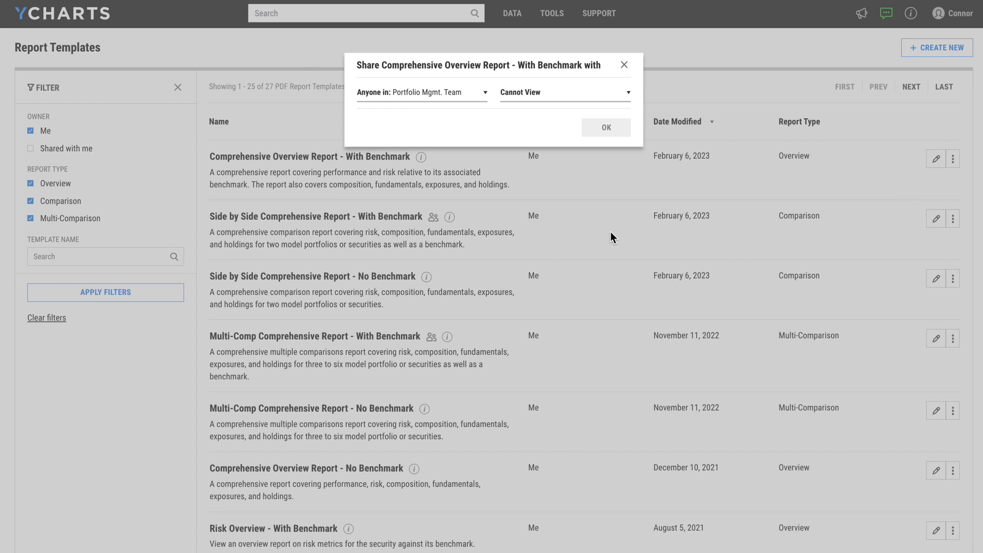
{"action": "left_click", "coordinate": [483, 93]}
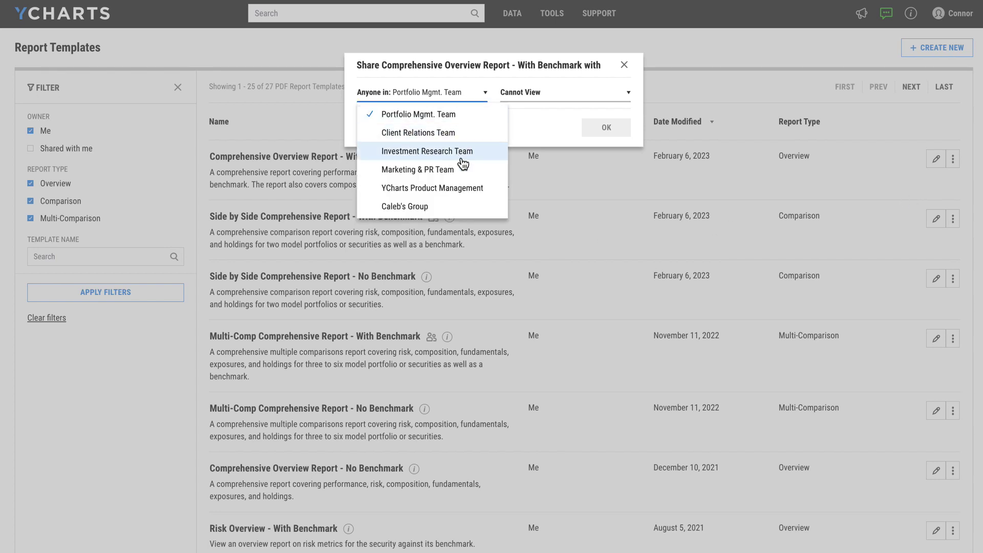
{"action": "left_click", "coordinate": [530, 102]}
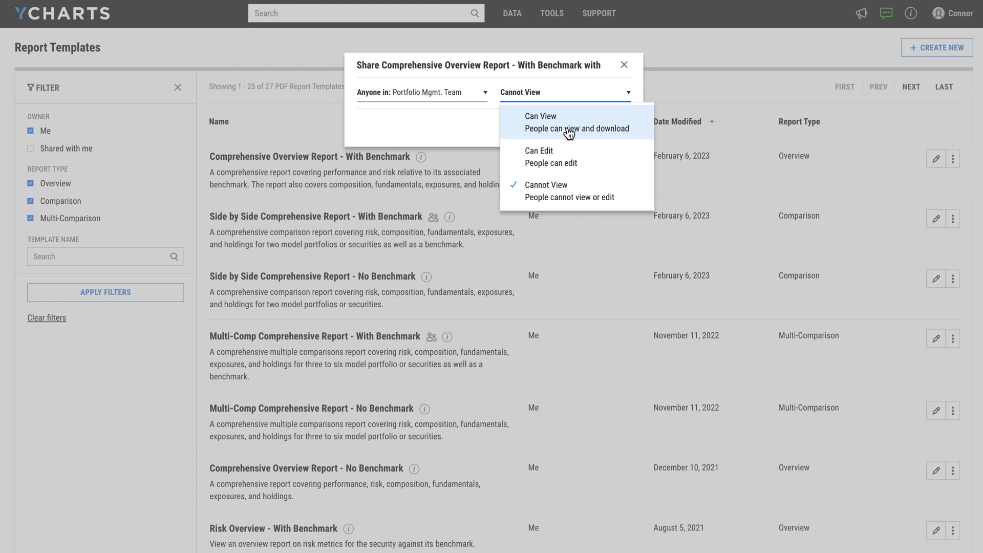
{"action": "left_click", "coordinate": [624, 65]}
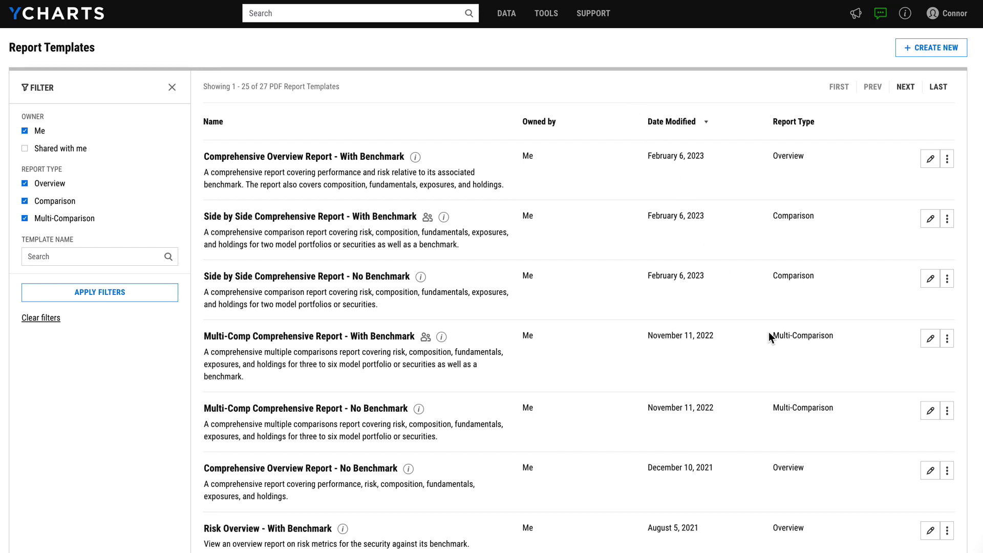
Step: Open the Comprehensive Overview Report - No Benchmark template for editing and scroll to page 2
{"action": "left_click", "coordinate": [927, 474]}
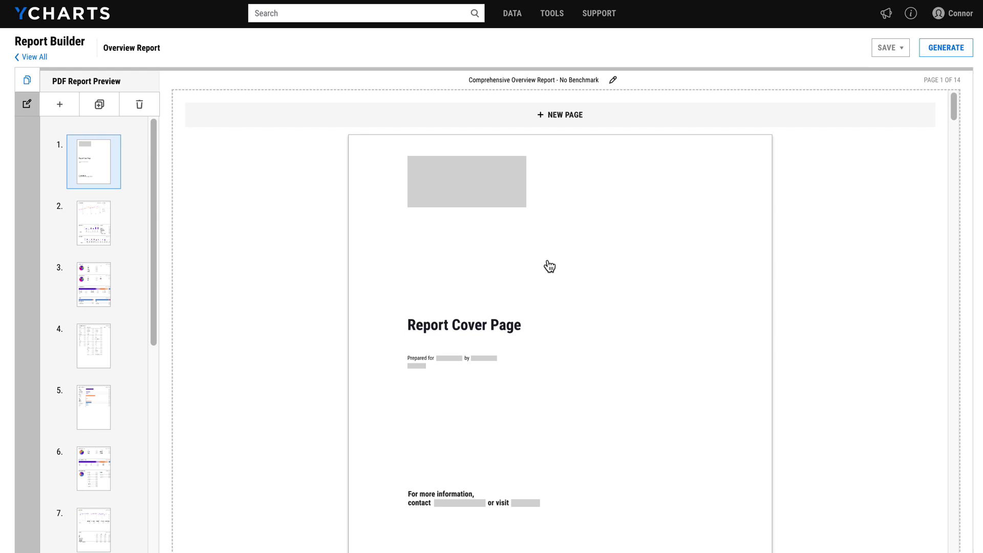
{"action": "scroll", "coordinate": [548, 265], "scroll_direction": "down", "scroll_amount": 1}
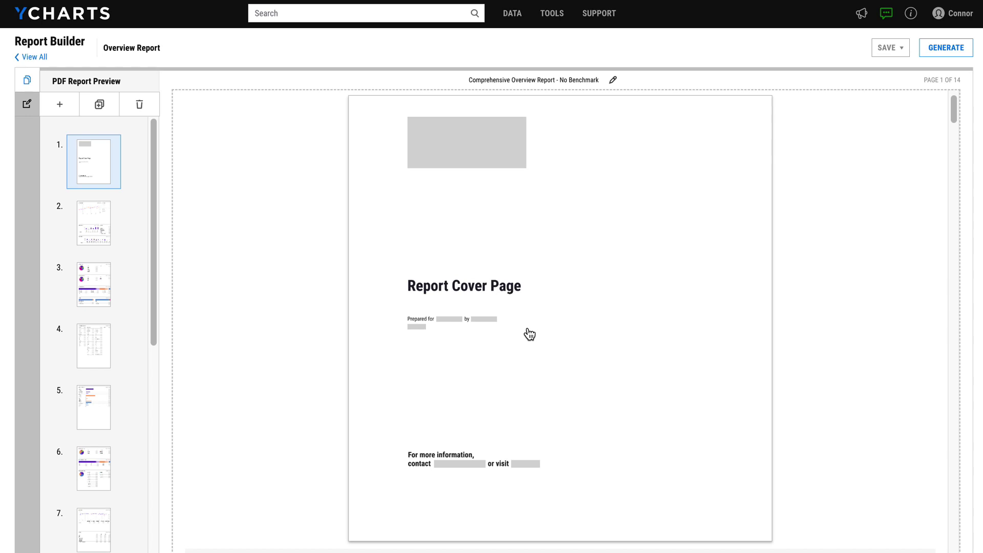
{"action": "scroll", "coordinate": [530, 334], "scroll_direction": "down", "scroll_amount": 10}
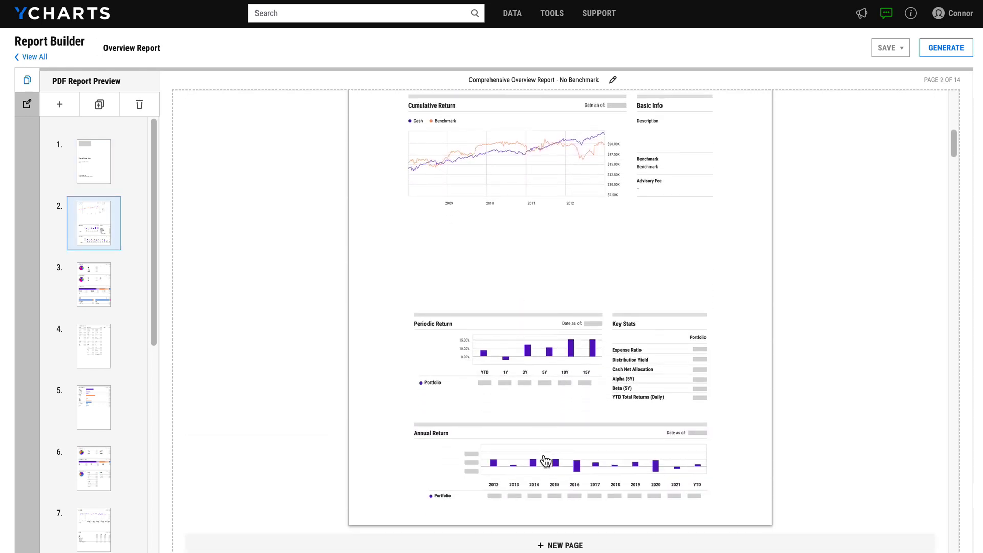
Step: Move Annual Return above Periodic Return & Key Stats, and Expense Ratio below Cash Net Allocation
{"action": "left_click_drag", "start_coordinate": [546, 462], "coordinate": [540, 331]}
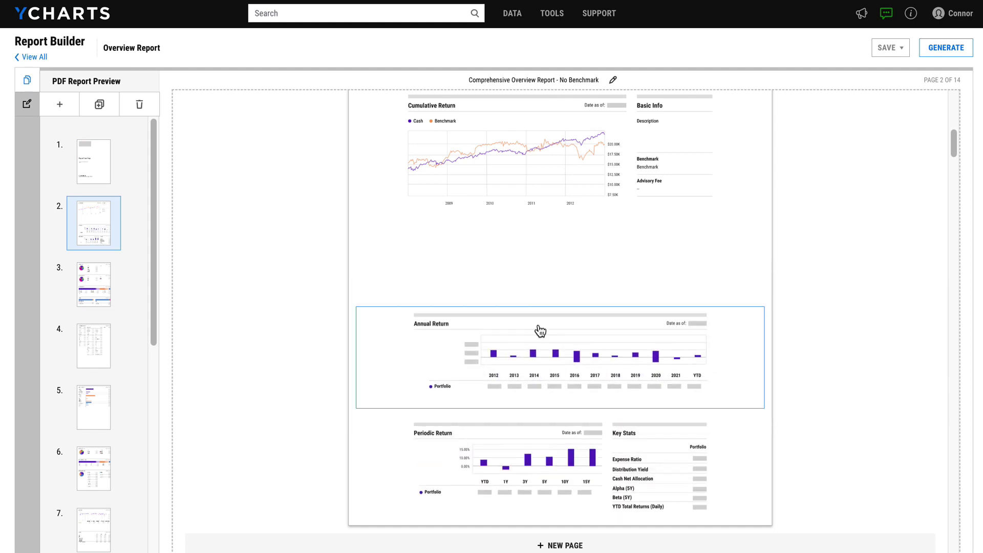
{"action": "left_click", "coordinate": [473, 452]}
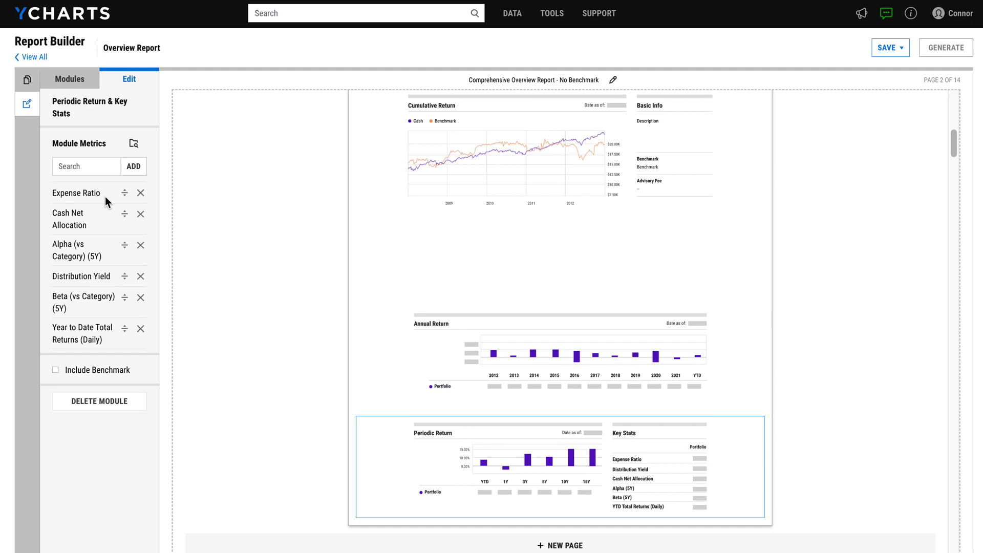
{"action": "left_click_drag", "start_coordinate": [123, 193], "coordinate": [123, 224]}
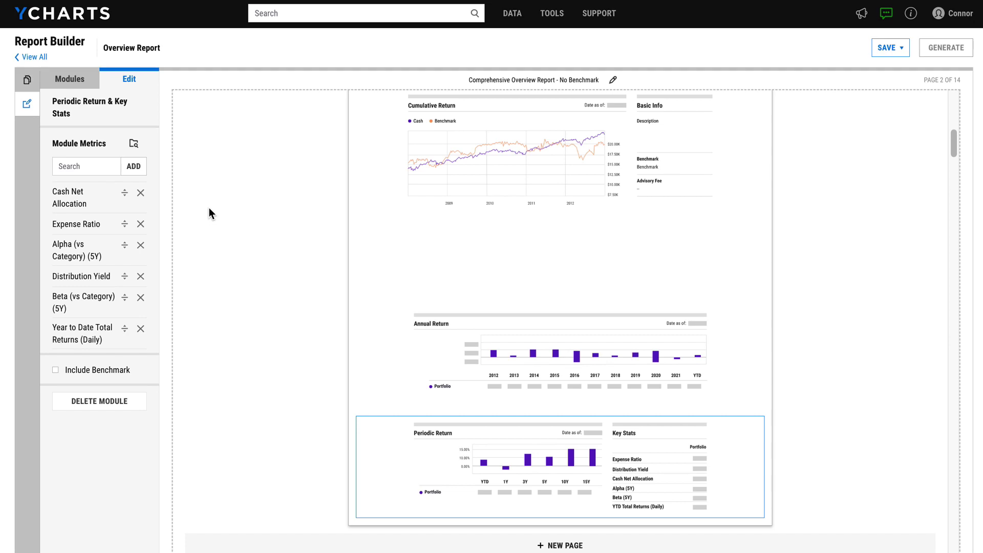
Step: Insert a blank page 2 right after the cover page
{"action": "left_click", "coordinate": [24, 81]}
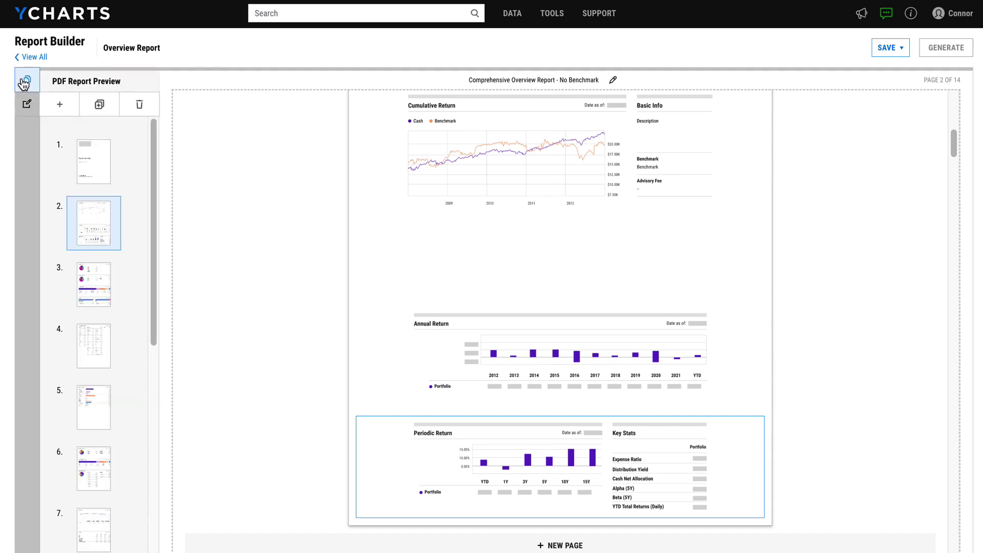
{"action": "left_click", "coordinate": [87, 161]}
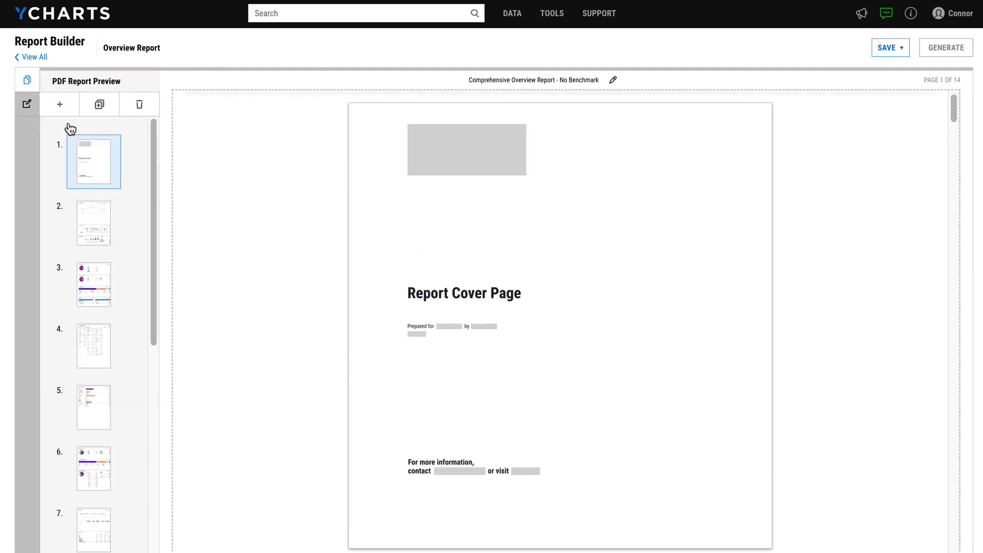
{"action": "left_click", "coordinate": [61, 107]}
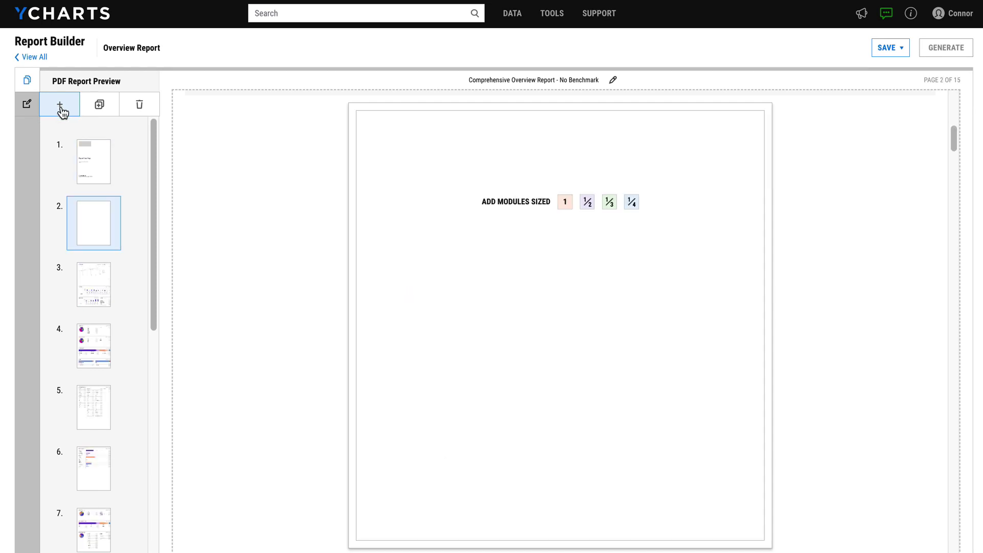
Step: Place a Full Page Image module, from the size-1 modules, onto the blank page 2
{"action": "left_click", "coordinate": [491, 283]}
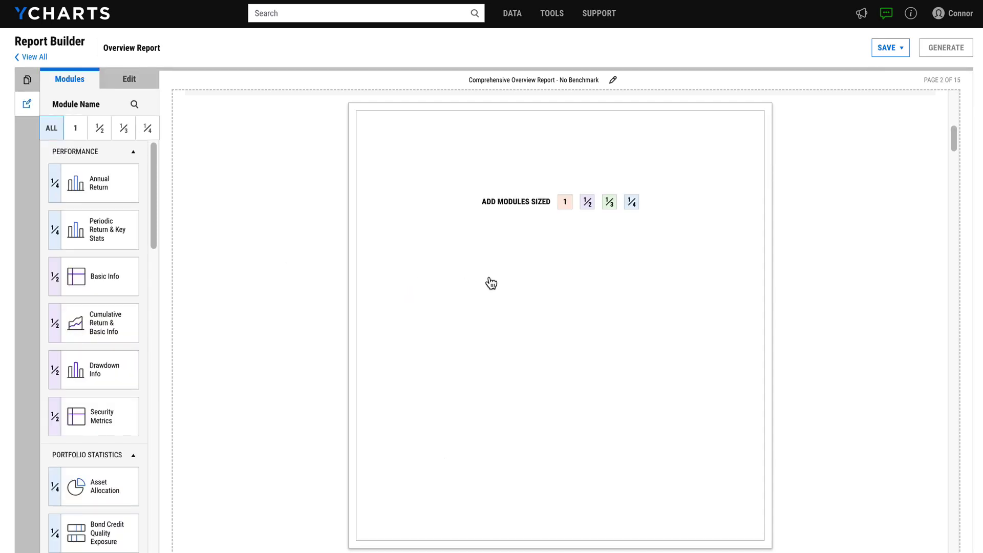
{"action": "left_click", "coordinate": [76, 130]}
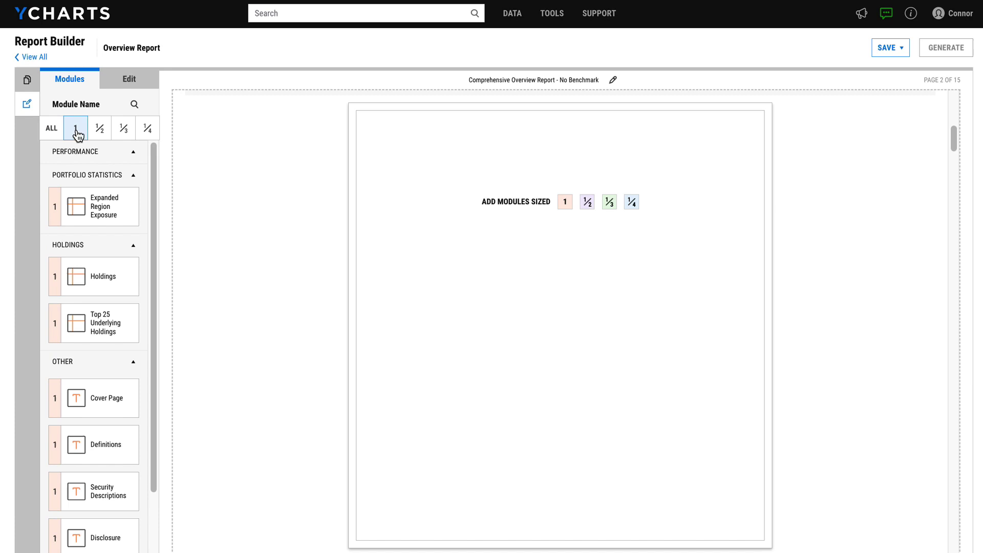
{"action": "scroll", "coordinate": [144, 189], "scroll_direction": "down", "scroll_amount": 2}
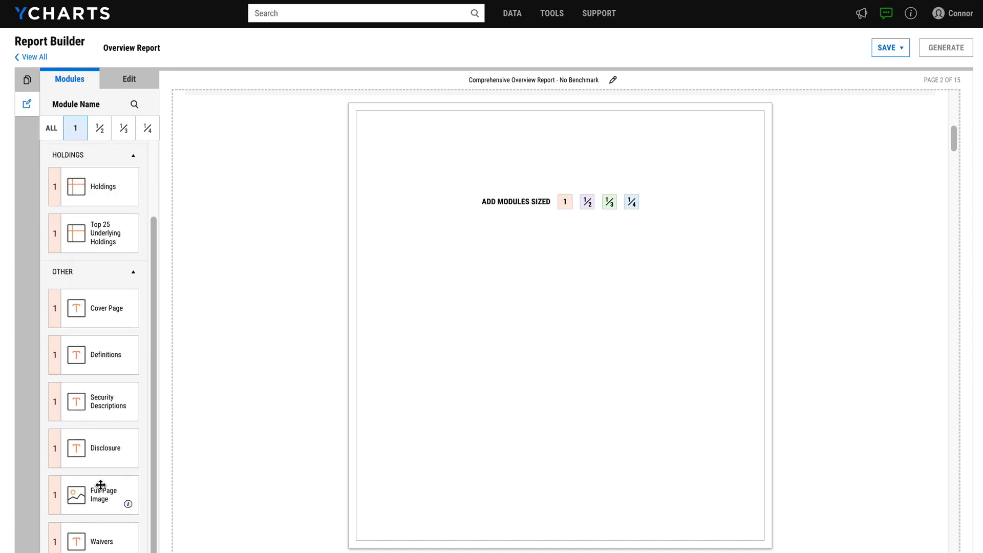
{"action": "left_click_drag", "start_coordinate": [101, 485], "coordinate": [577, 275]}
{"action": "left_click", "coordinate": [538, 286]}
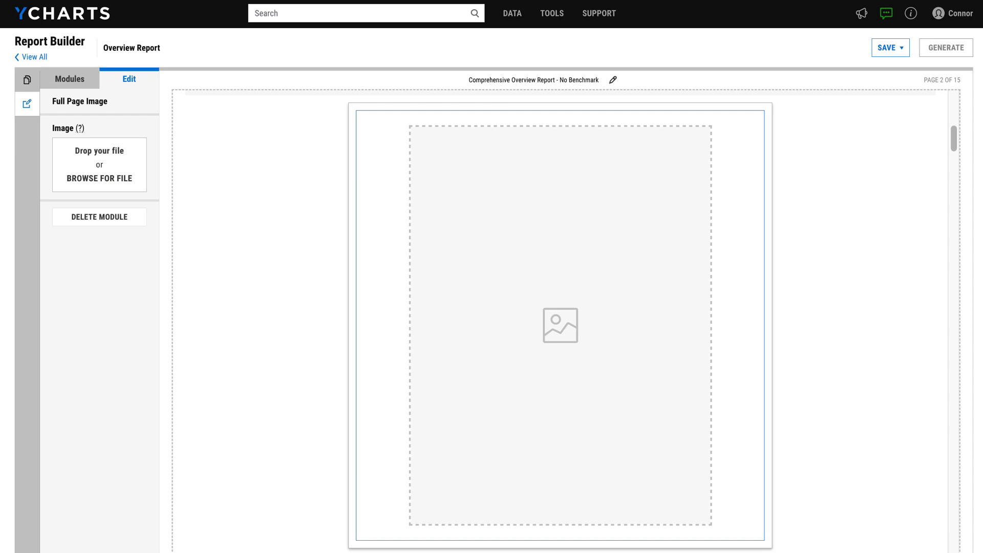
Step: Upload the one-page financial plan image into the Full Page Image module and save the template
{"action": "left_click_drag", "start_coordinate": [3, 46], "coordinate": [139, 175]}
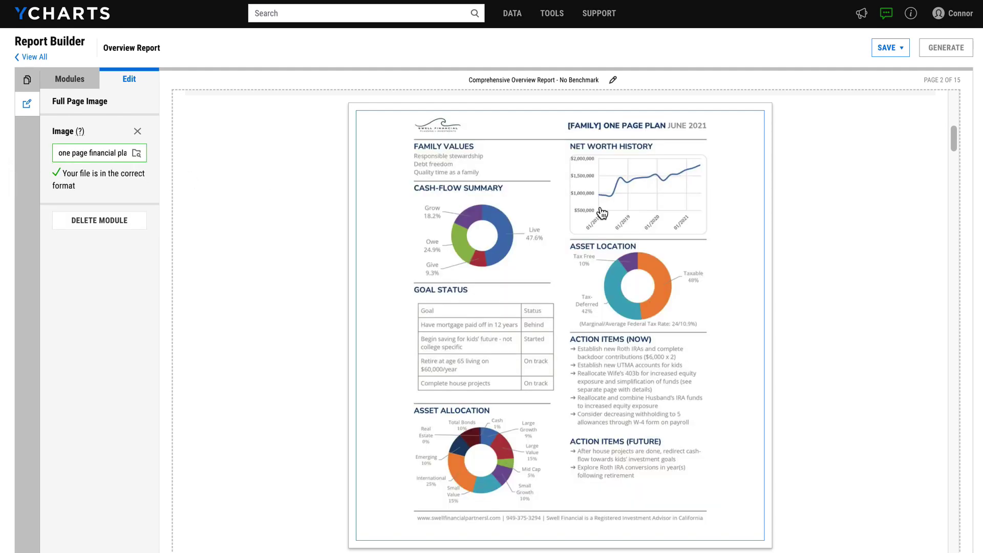
{"action": "scroll", "coordinate": [821, 238], "scroll_direction": "down", "scroll_amount": 10}
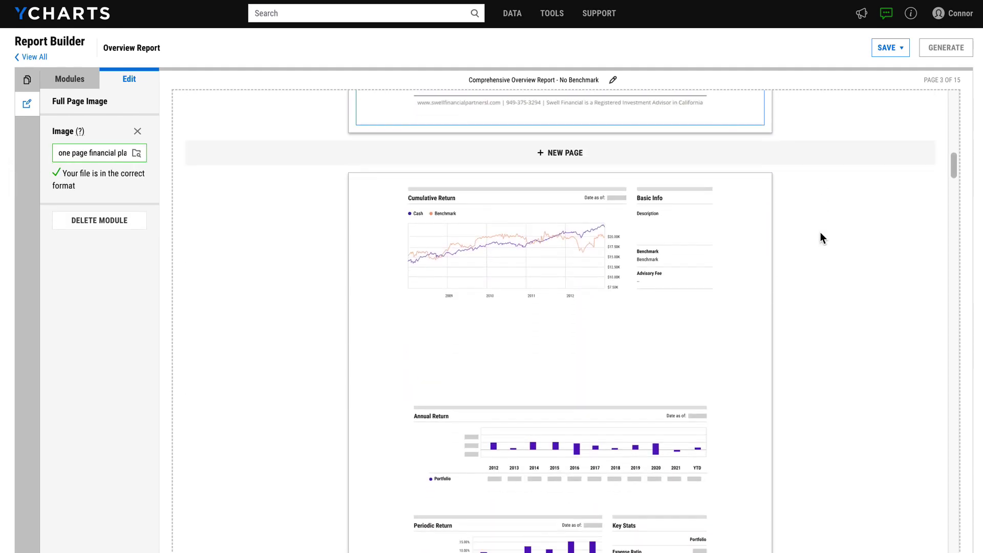
{"action": "scroll", "coordinate": [821, 238], "scroll_direction": "down", "scroll_amount": 9}
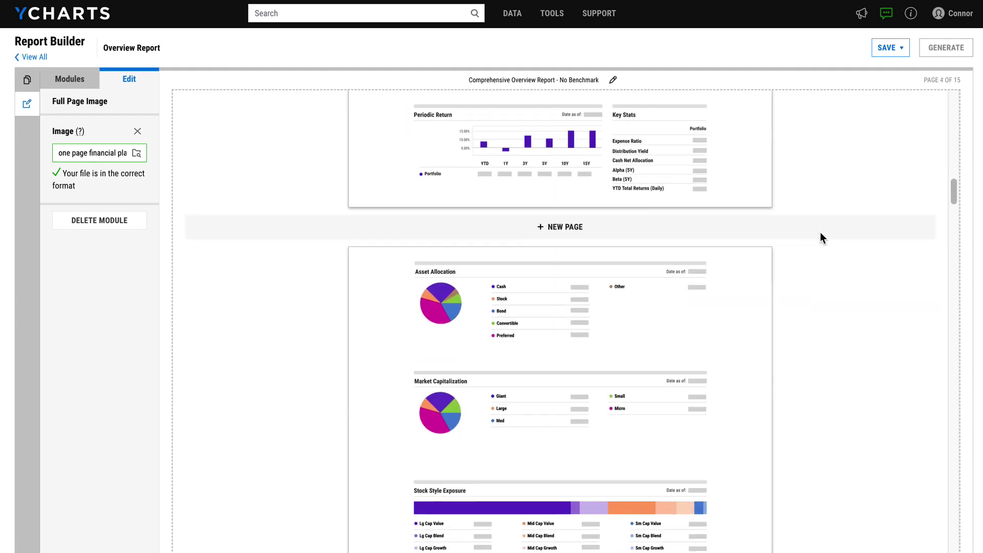
{"action": "scroll", "coordinate": [821, 238], "scroll_direction": "down", "scroll_amount": 2}
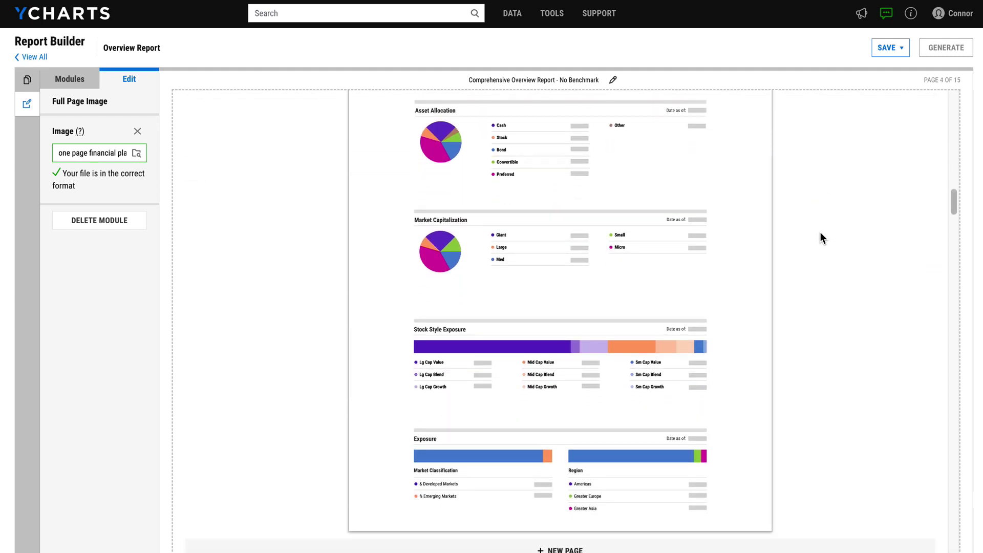
{"action": "scroll", "coordinate": [822, 238], "scroll_direction": "up", "scroll_amount": 15}
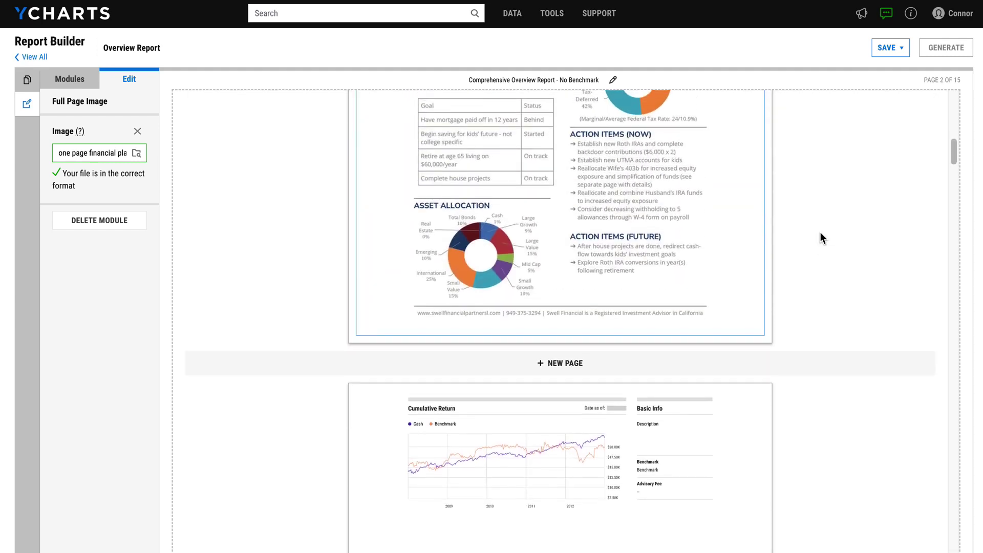
{"action": "scroll", "coordinate": [821, 238], "scroll_direction": "up", "scroll_amount": 8}
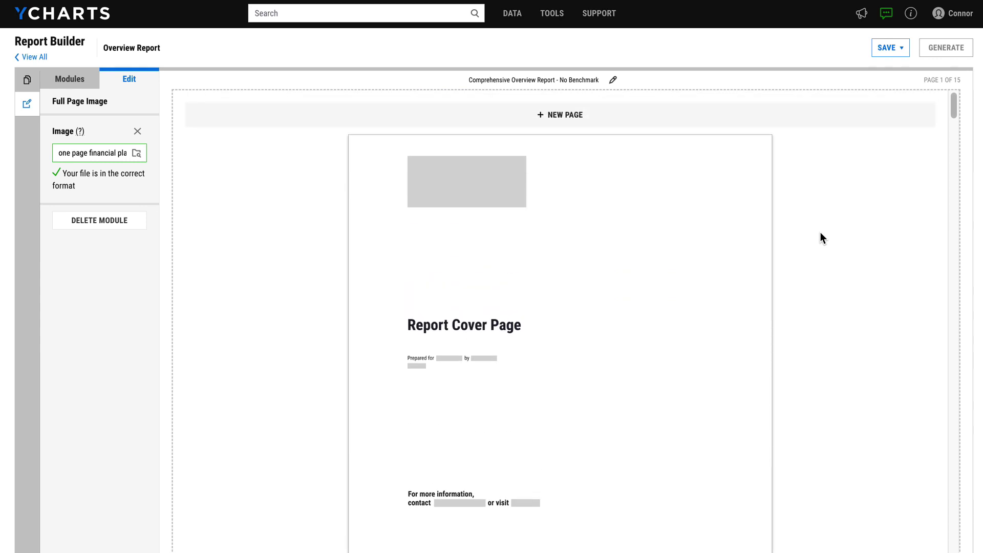
{"action": "left_click", "coordinate": [886, 51]}
{"action": "left_click", "coordinate": [874, 66]}
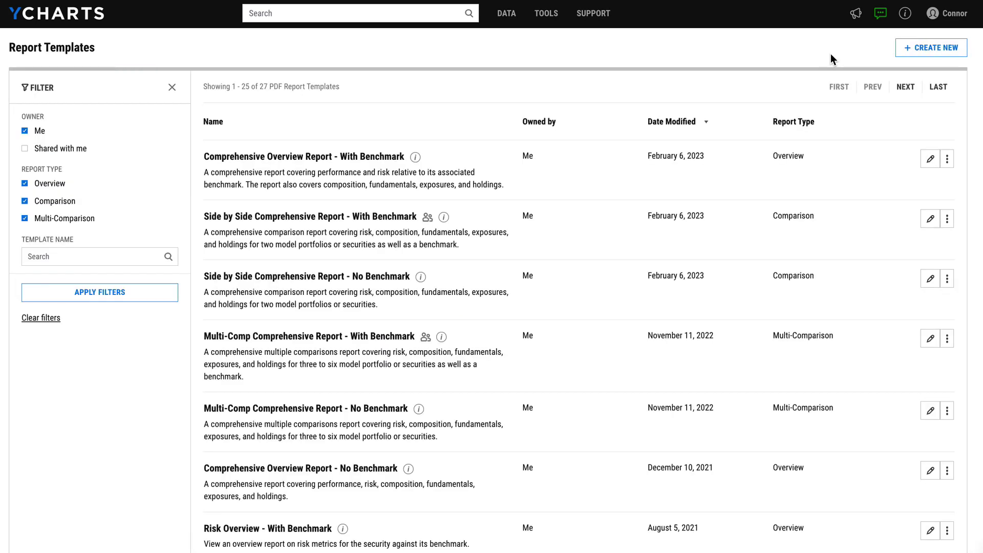
Step: Share the With Benchmark template with the Client Relations Team with Can Edit permission
{"action": "left_click", "coordinate": [947, 159]}
{"action": "left_click", "coordinate": [915, 204]}
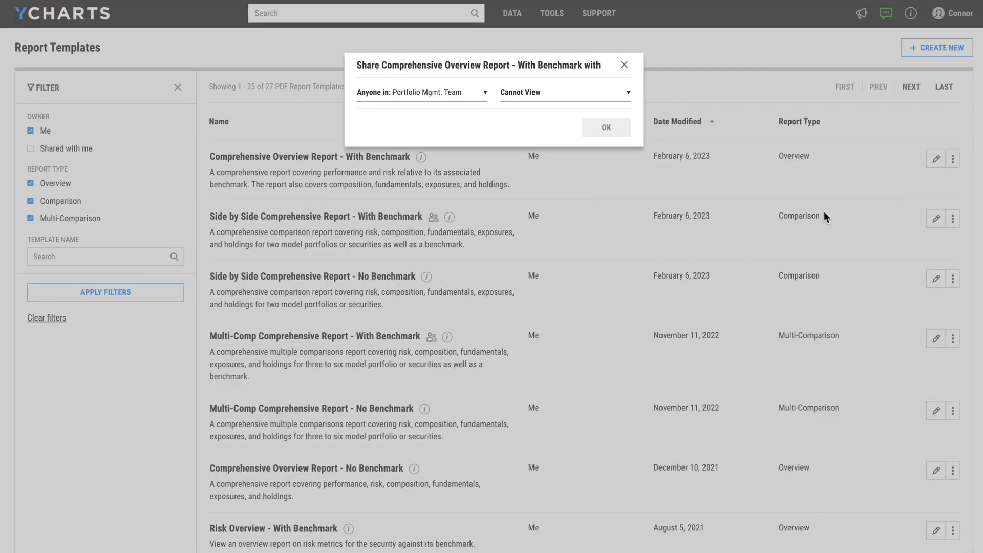
{"action": "left_click", "coordinate": [463, 97]}
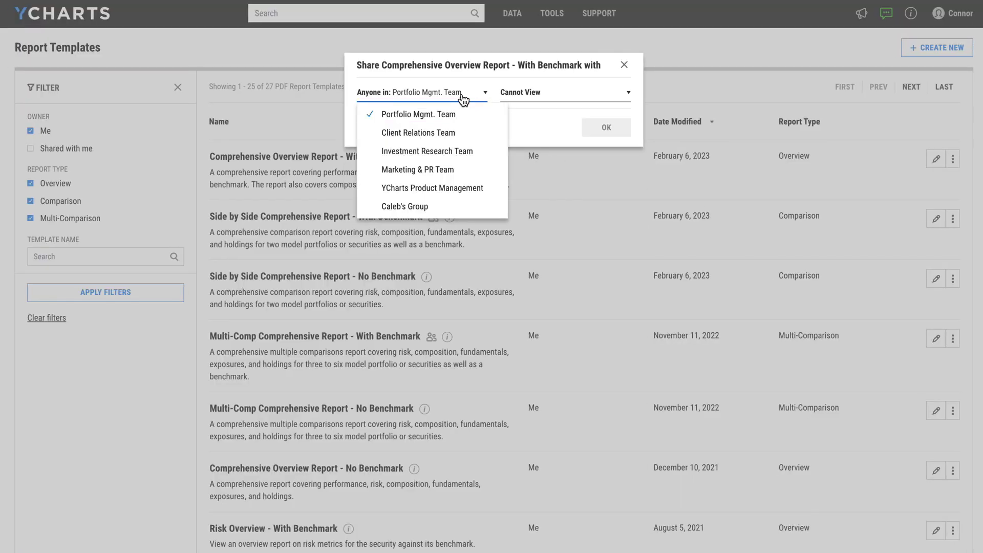
{"action": "left_click", "coordinate": [453, 132]}
{"action": "left_click", "coordinate": [545, 98]}
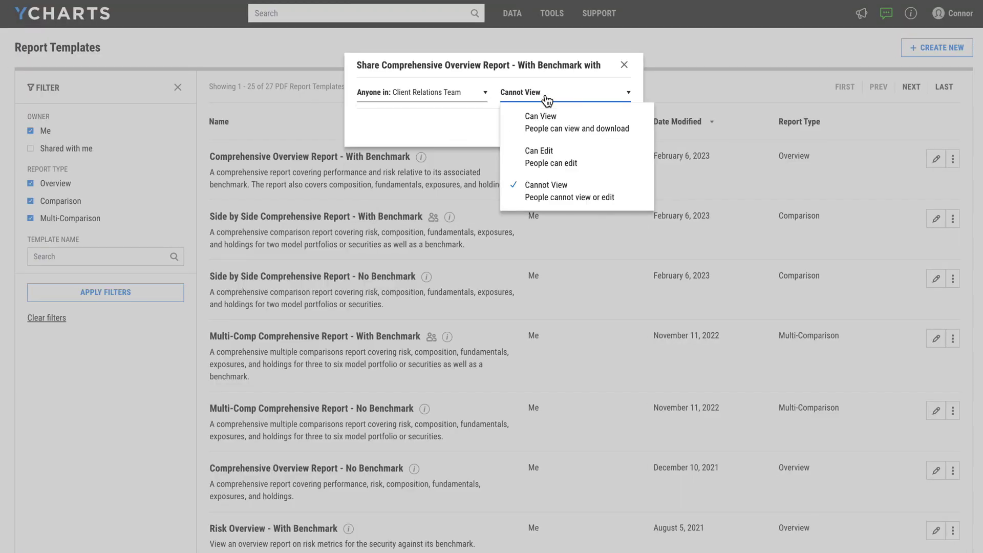
{"action": "left_click", "coordinate": [571, 163]}
Step: Add the notification note 'New template!' and confirm the share
{"action": "left_click", "coordinate": [471, 144]}
{"action": "type", "text": "N"}
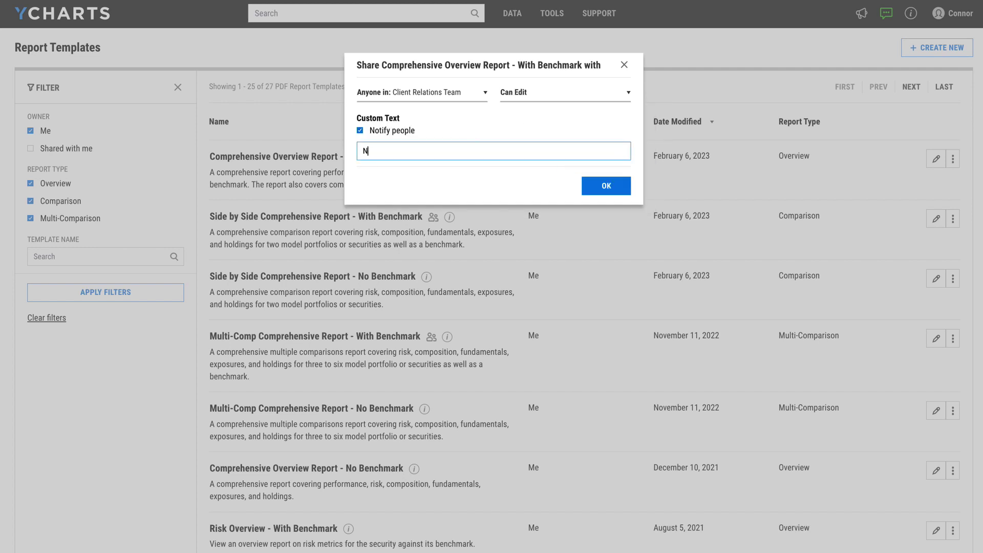
{"action": "type", "text": "ew template!"}
{"action": "left_click", "coordinate": [599, 190]}
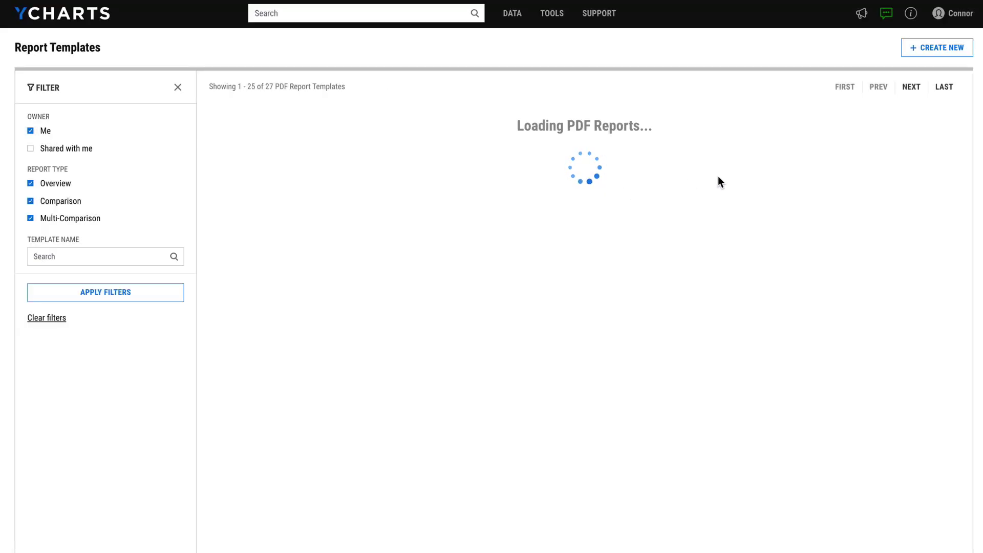
{"action": "scroll", "coordinate": [717, 177], "scroll_direction": "down", "scroll_amount": 3}
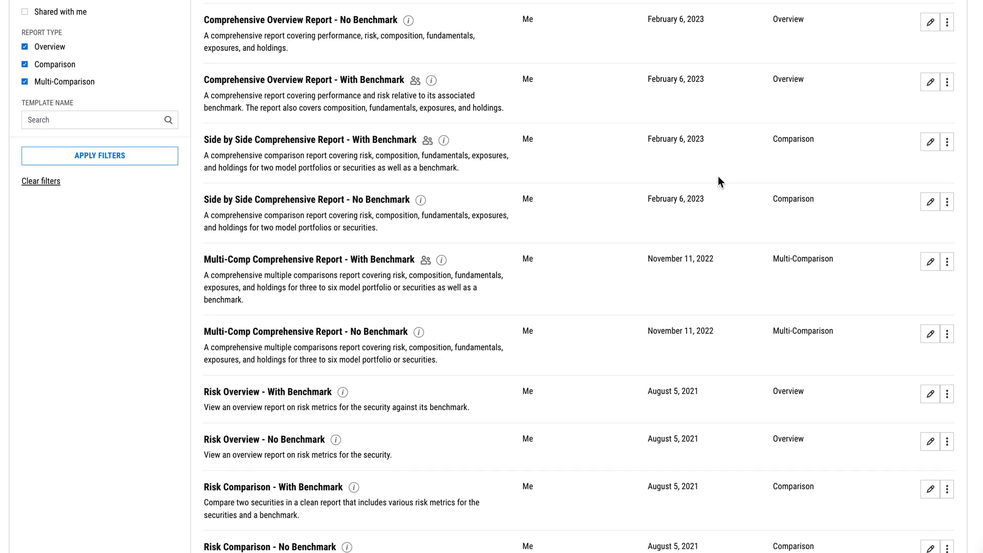
{"action": "scroll", "coordinate": [718, 176], "scroll_direction": "up", "scroll_amount": 3}
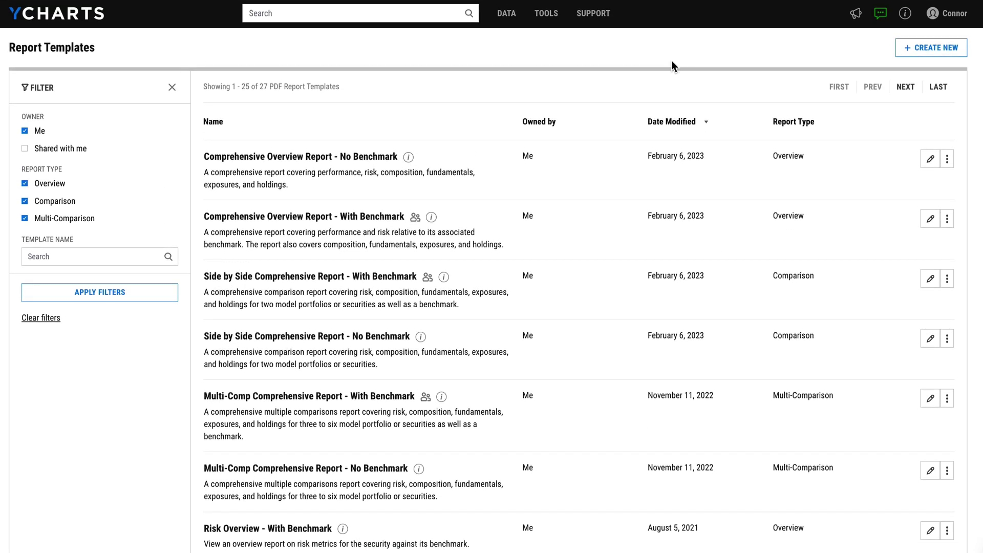